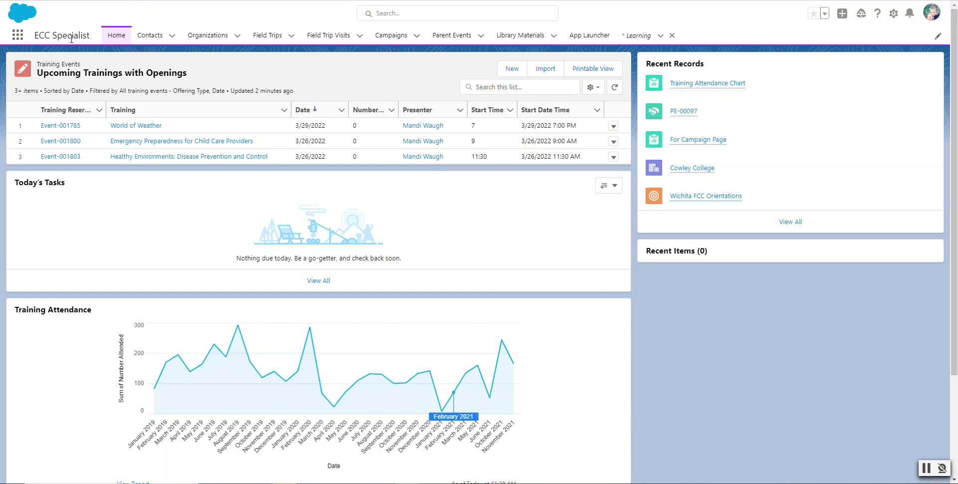
drag(36, 36, 91, 36)
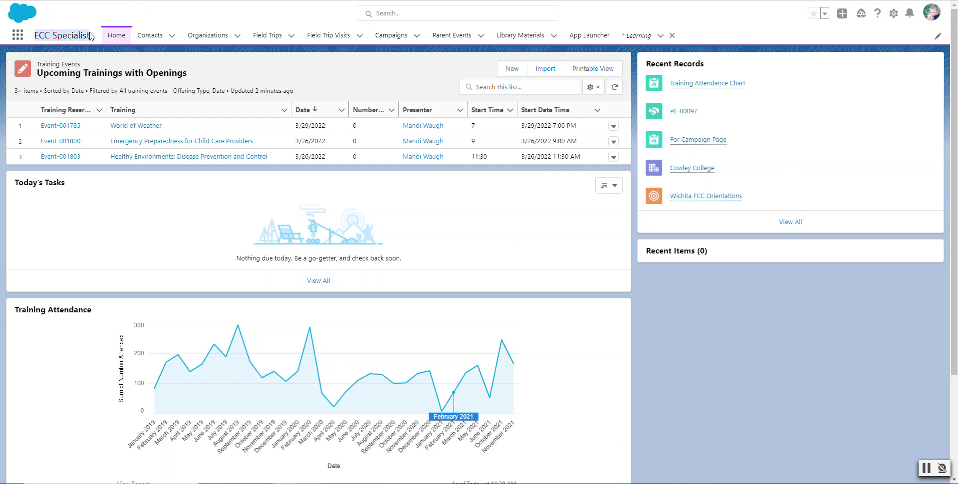
click(18, 36)
click(56, 29)
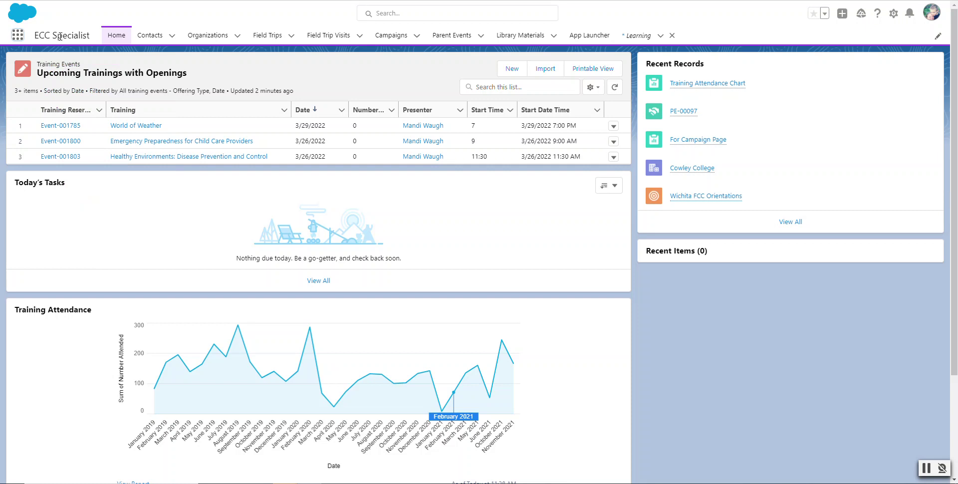
scroll(60, 36, down, 1)
scroll(97, 52, up, 1)
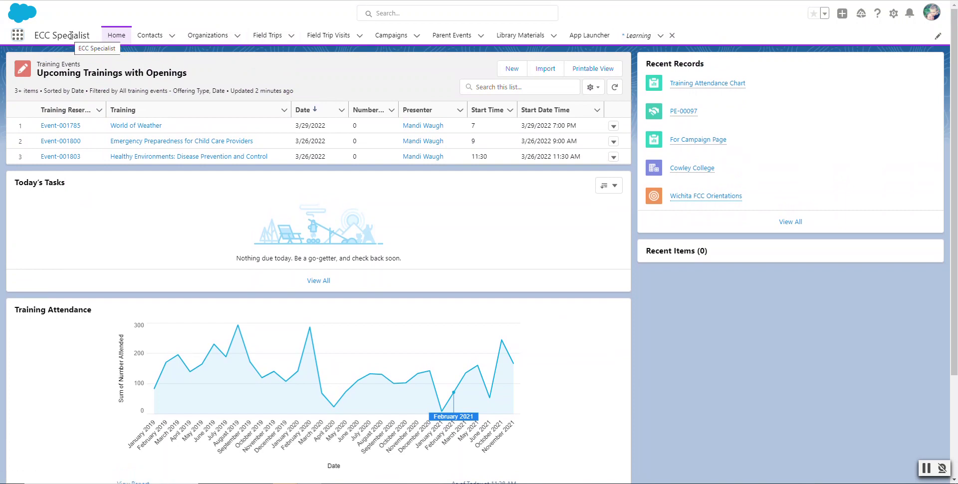
Show the All list of parent events, sorted by date with the newest first.
click(457, 35)
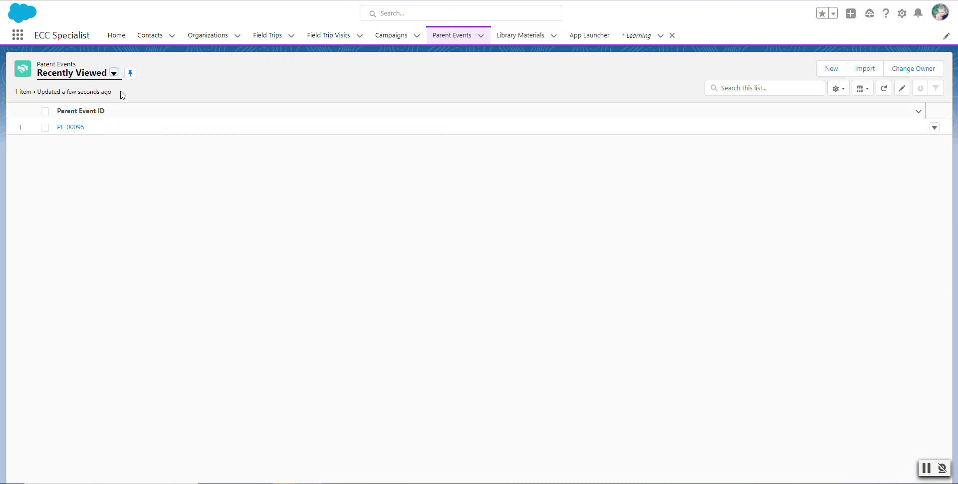
click(114, 75)
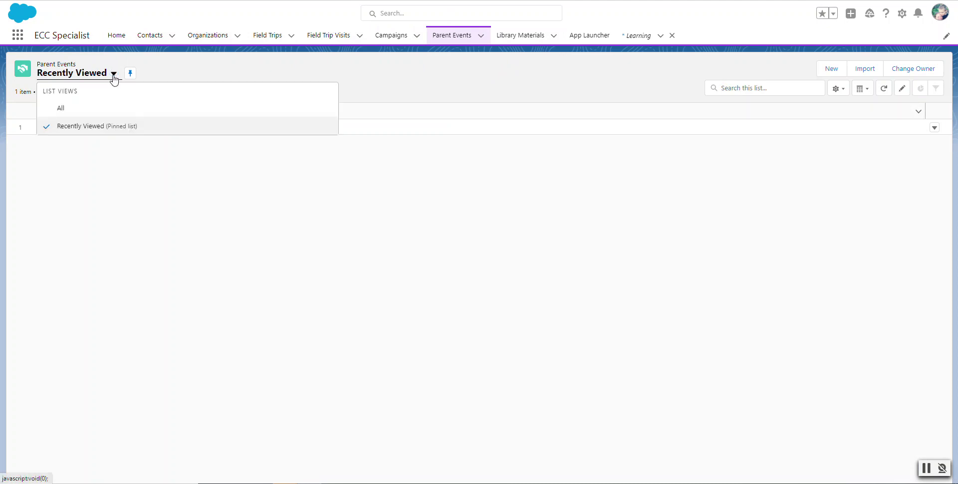
click(71, 109)
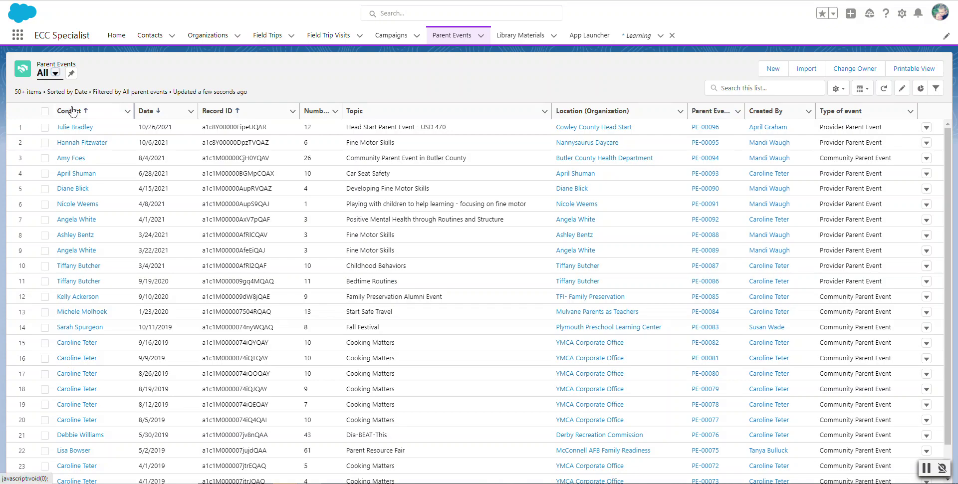
click(708, 111)
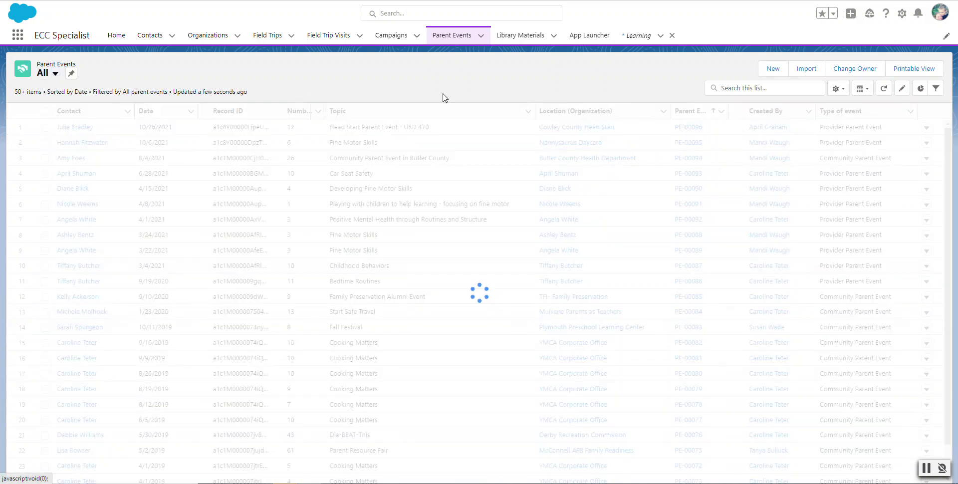
click(178, 114)
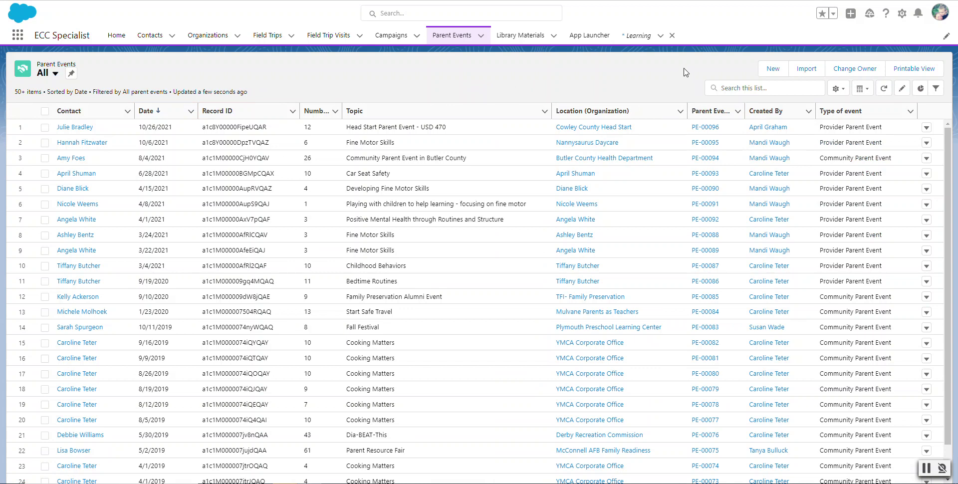
Start a new parent event dated 12/2/2021 with the topic Aquaman and 12 as the number attended.
click(775, 70)
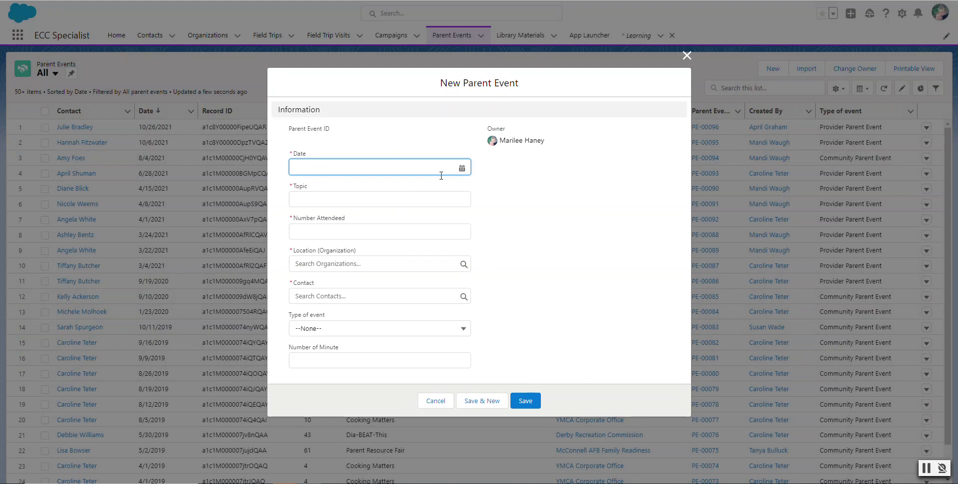
click(463, 167)
click(419, 222)
click(369, 202)
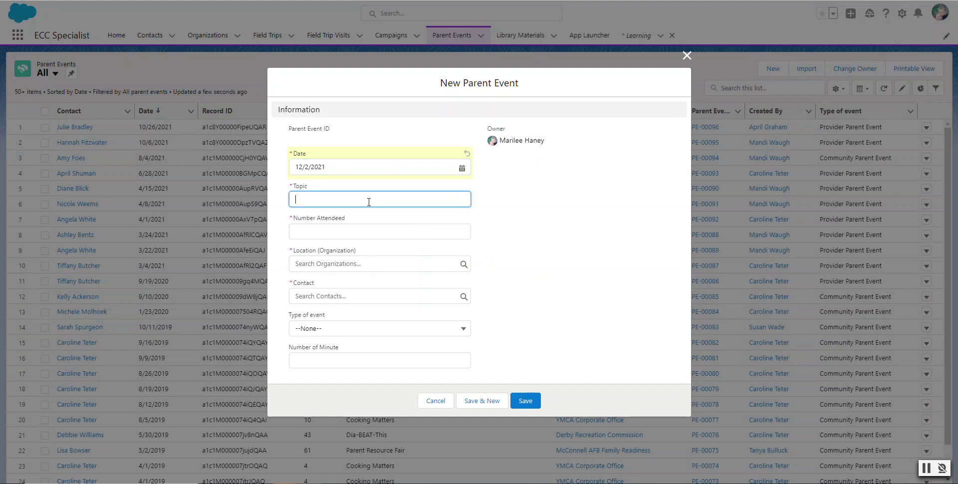
text(Aquaman)
click(364, 230)
text(12)
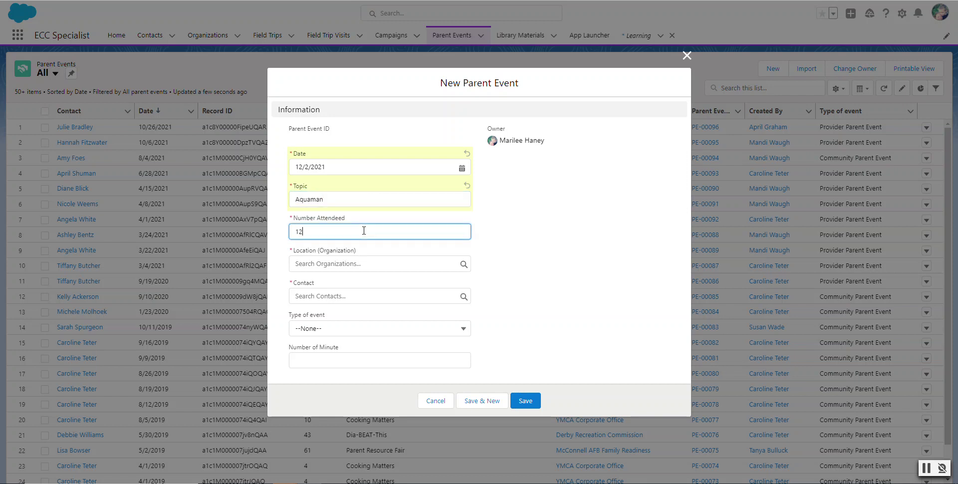
Set the event's location to the fourth recent organization and its contact to the person of the same name.
click(380, 264)
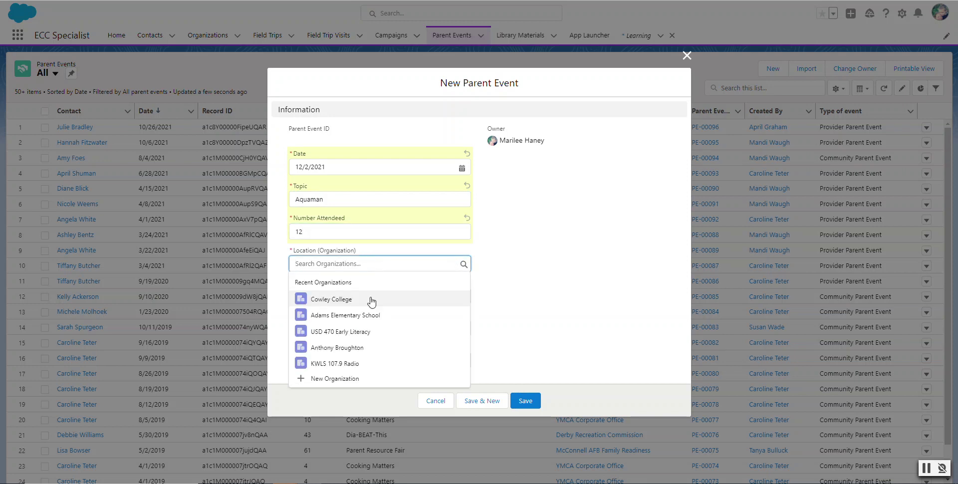
click(360, 348)
click(384, 298)
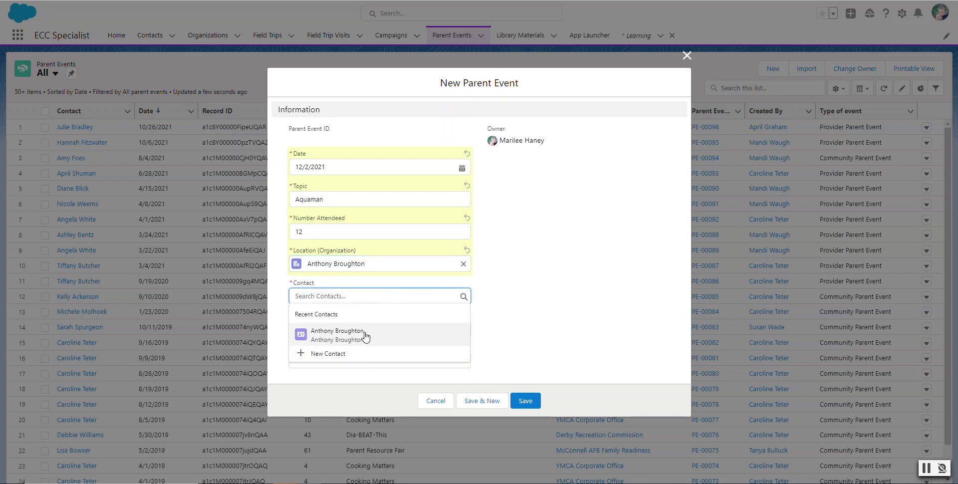
click(363, 335)
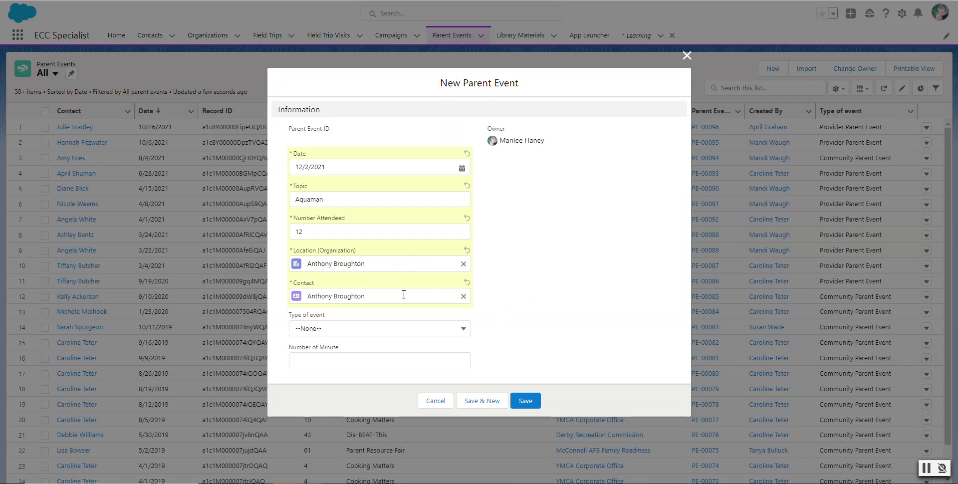
Set the type of event to Provider Parent Event and its length to 60 minutes, and save the record.
click(403, 328)
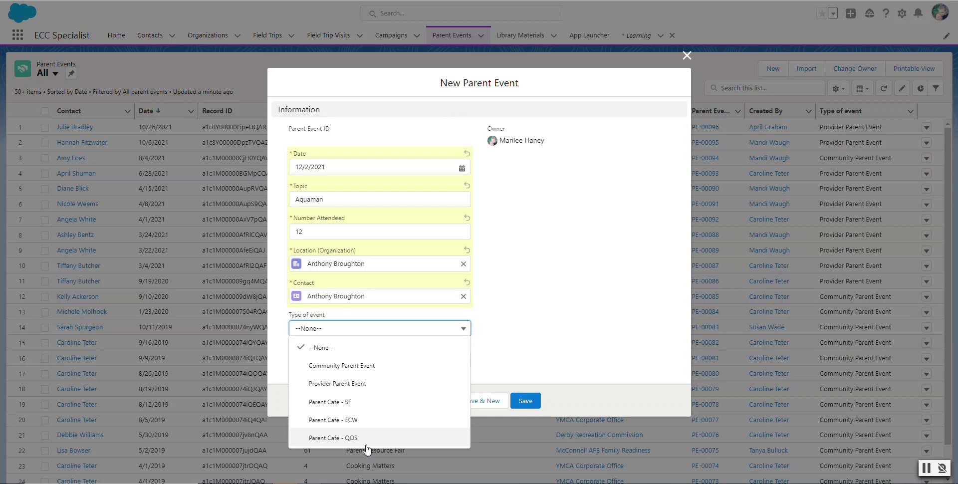
click(358, 385)
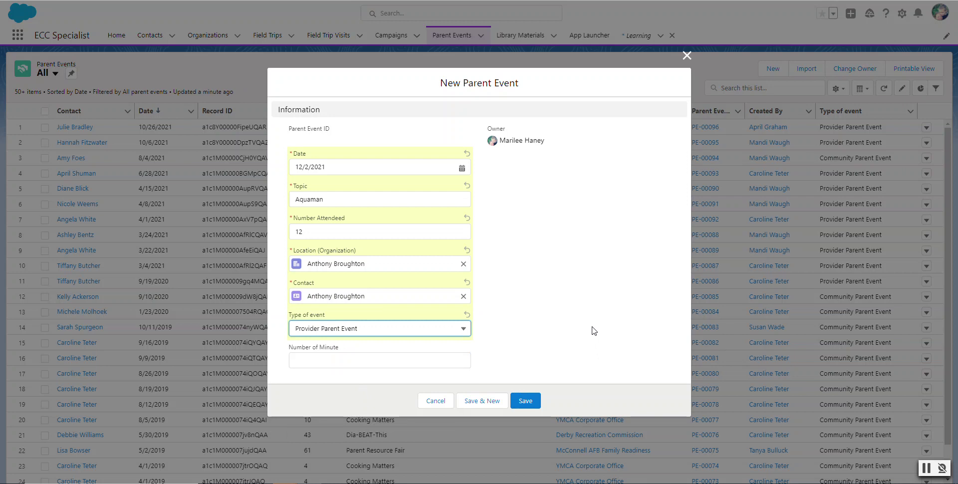
click(367, 360)
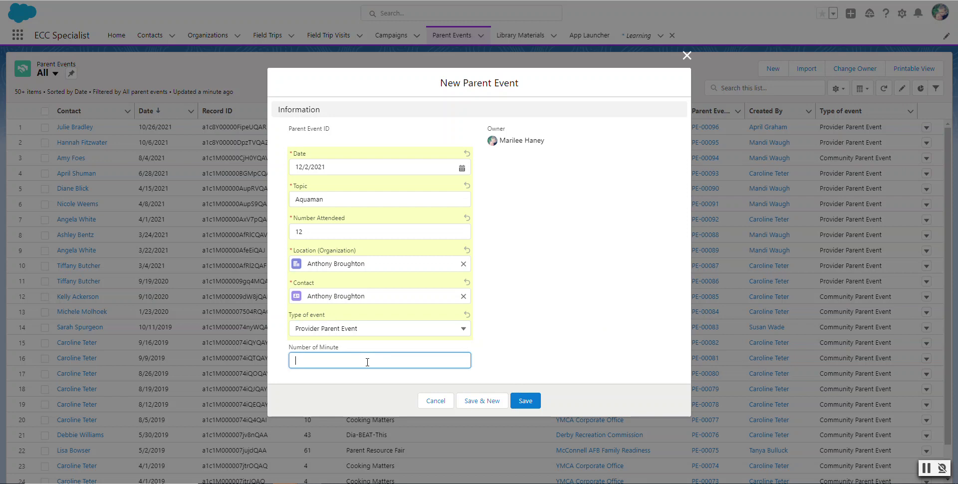
text(60)
click(524, 401)
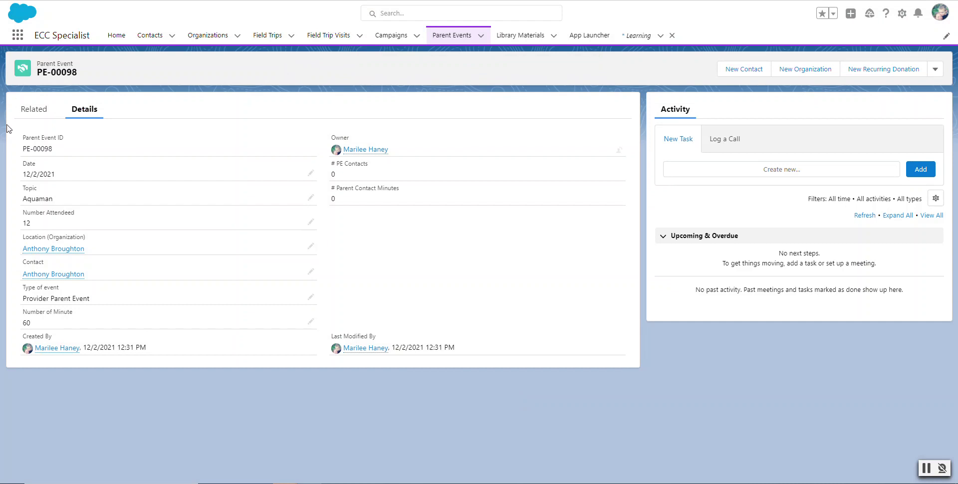
Start a new attendee for the saved parent event and choose Jason Momoa as its contact by searching for Jas.
click(43, 116)
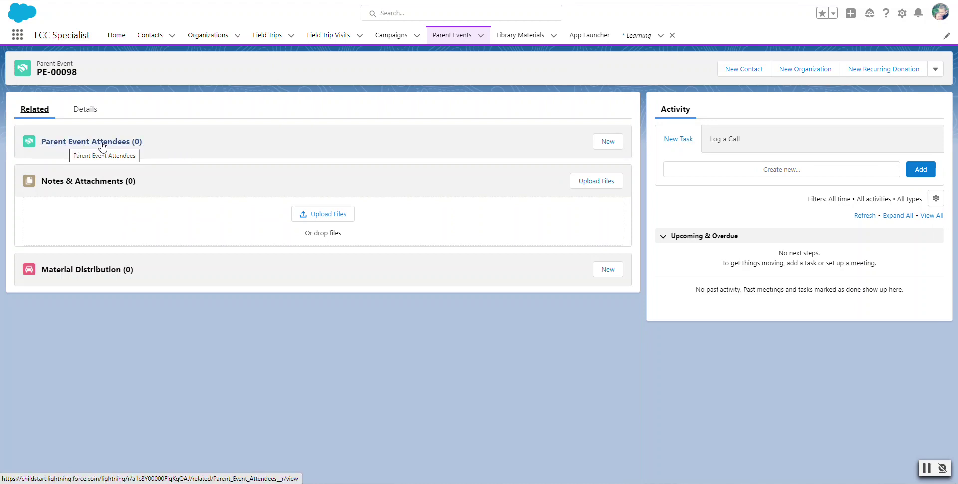
click(608, 142)
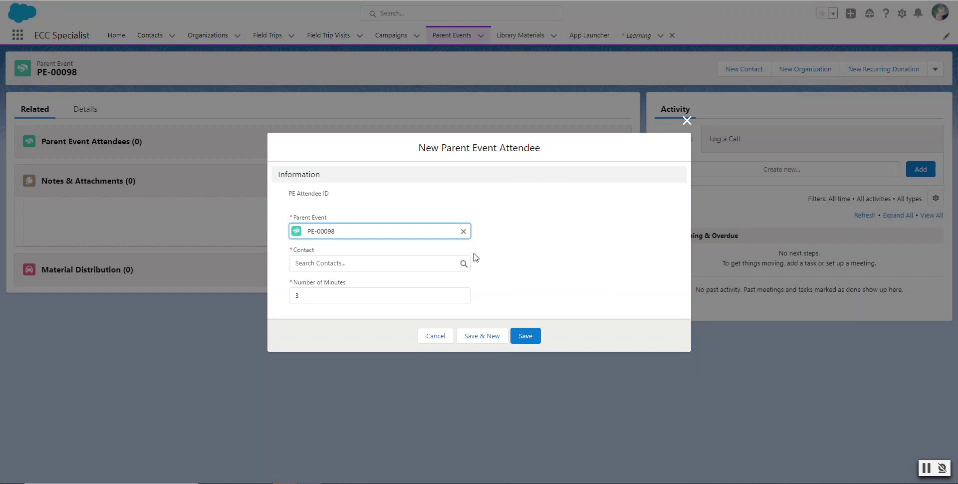
click(432, 267)
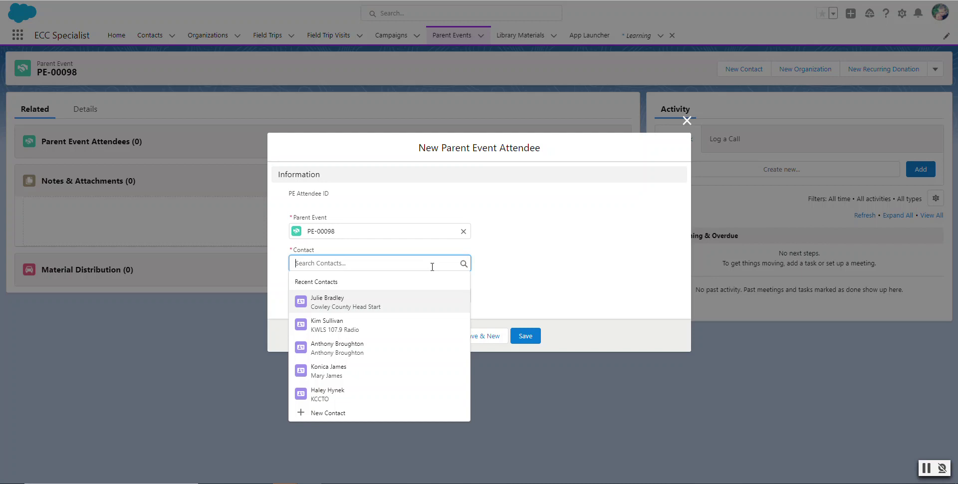
text(Fas)
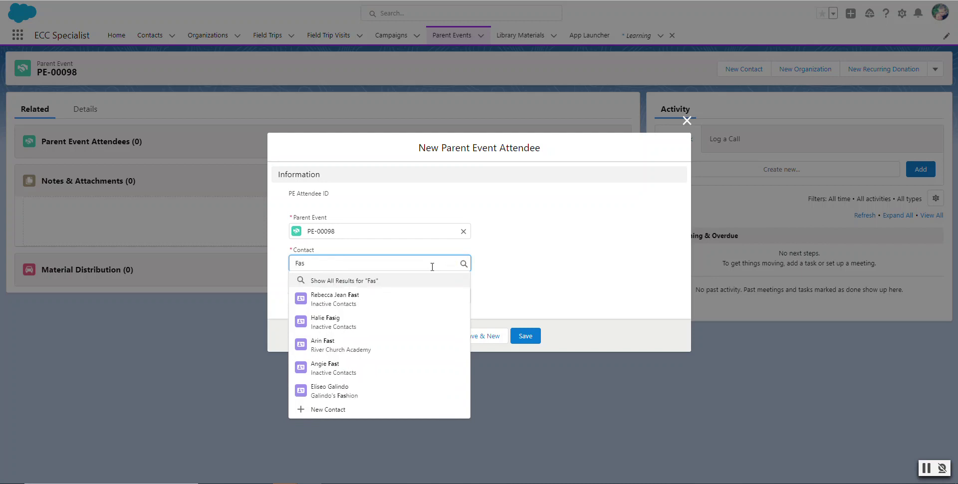
key(BackSpace)
key(BackSpace)
key(BackSpace)
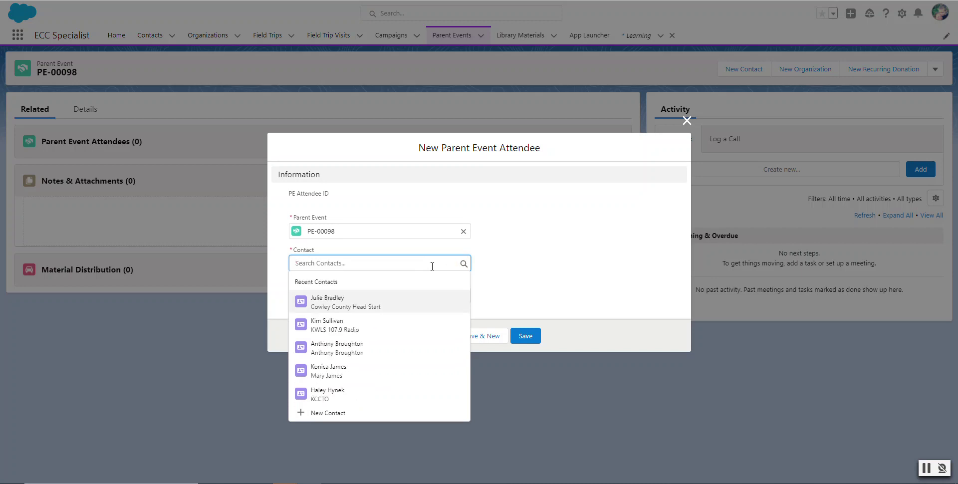
text(Jas)
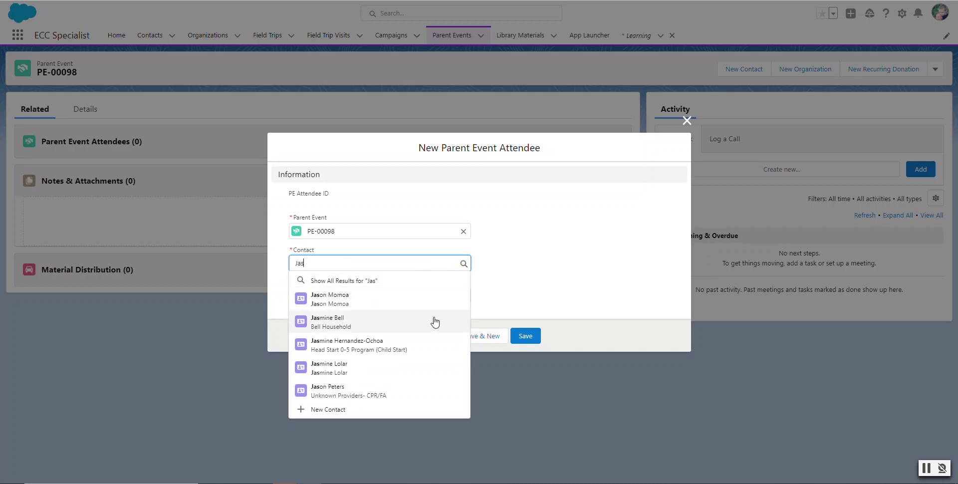
click(424, 306)
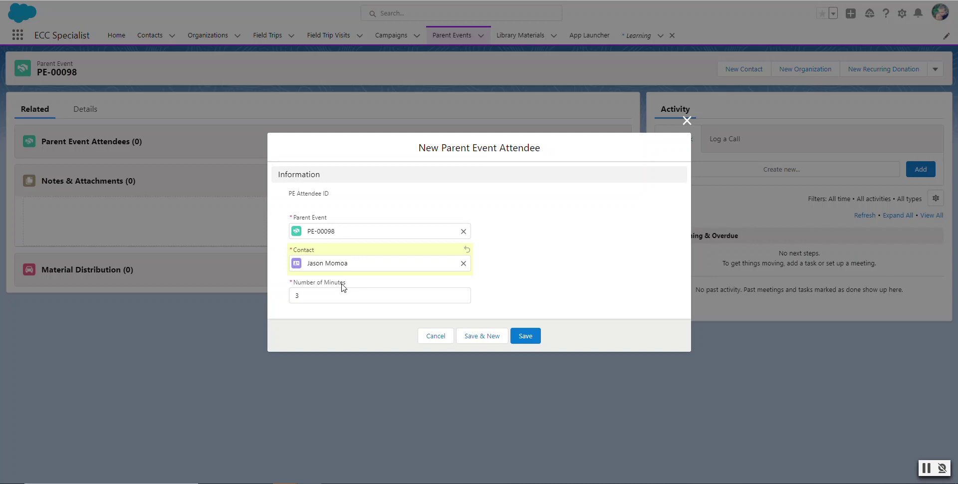
Save the attendee record with the number of minutes left at 3.
click(394, 295)
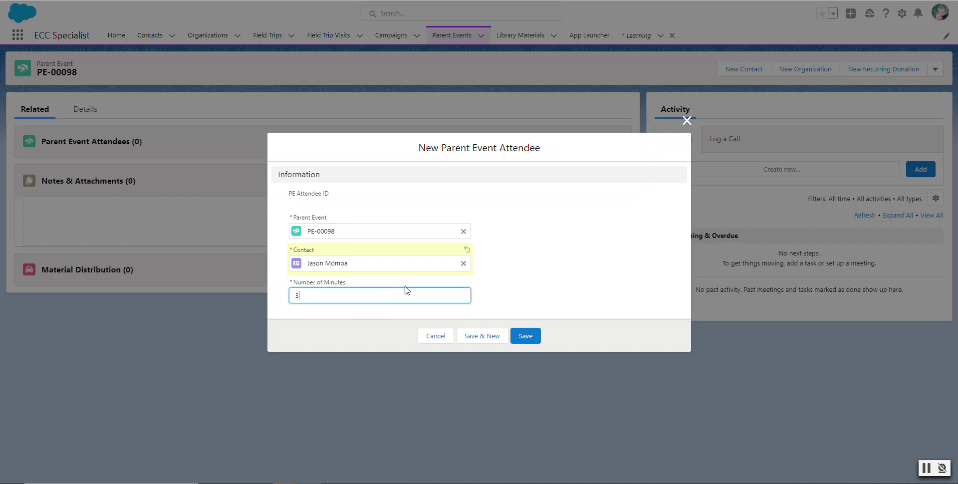
click(502, 293)
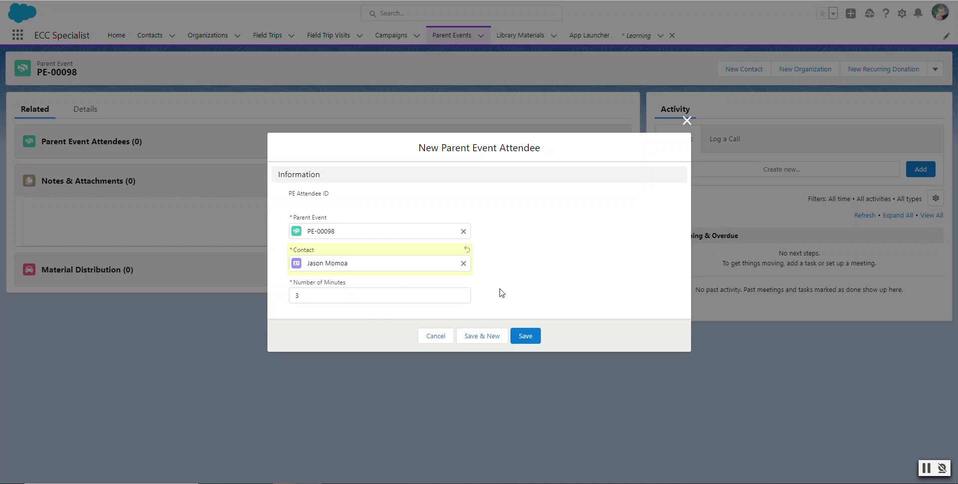
click(429, 295)
click(509, 295)
click(527, 341)
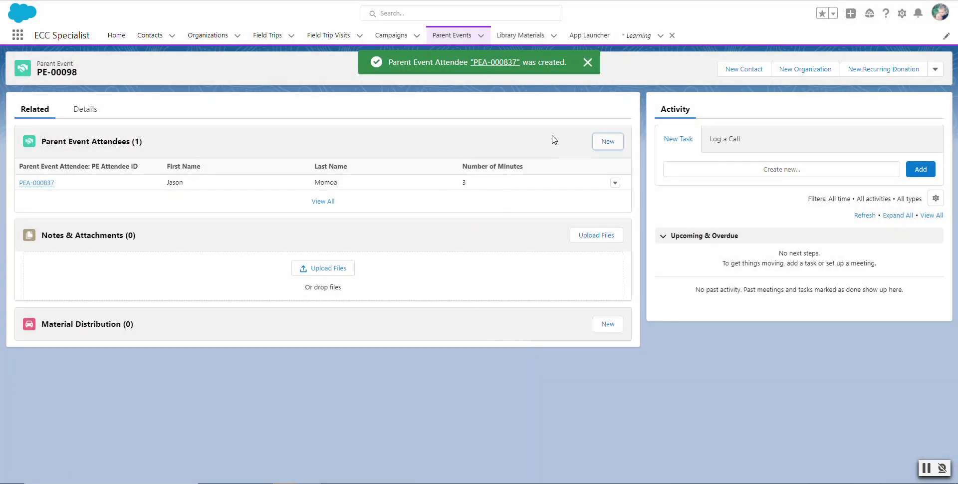
click(608, 142)
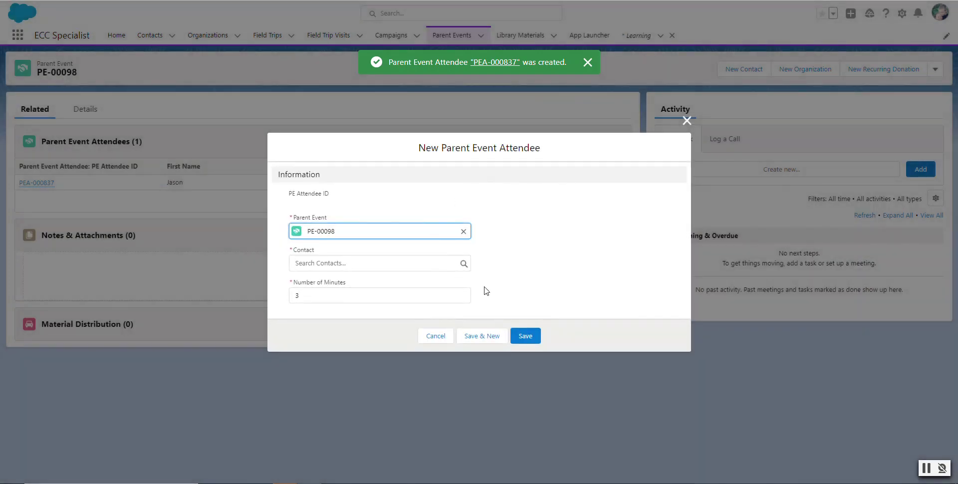
click(435, 336)
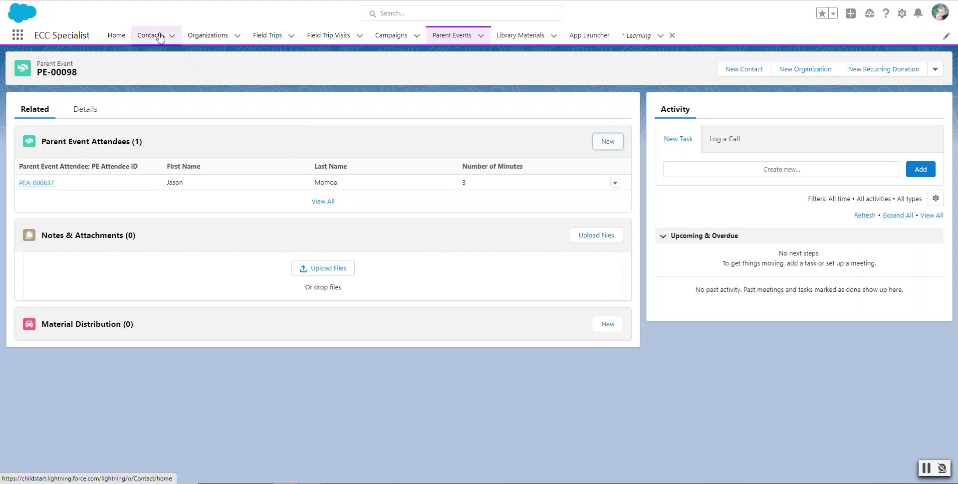
Review the fields of the new organization form for the Household record type and close it without saving.
click(205, 36)
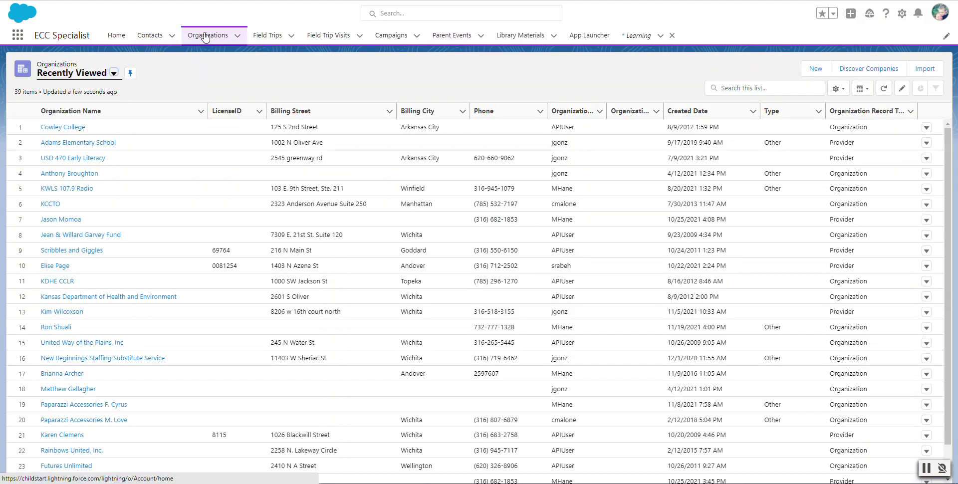
click(816, 69)
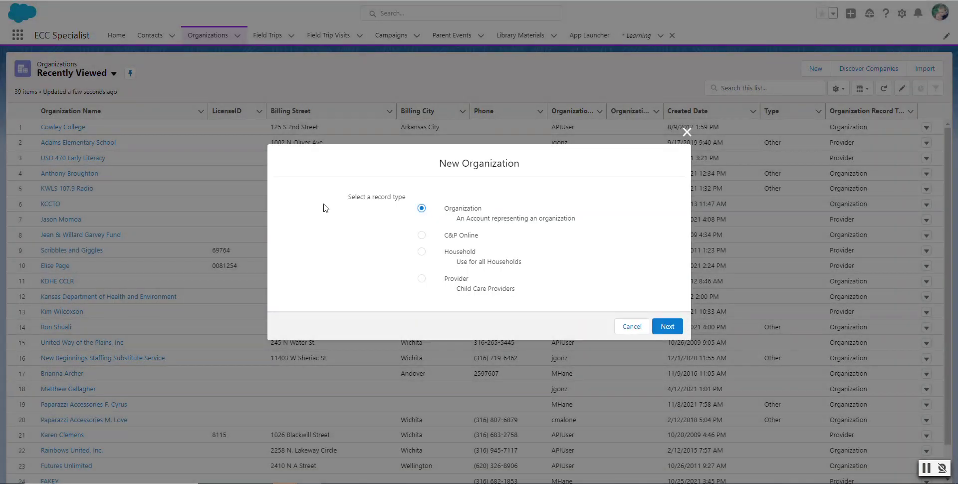
click(422, 252)
click(663, 327)
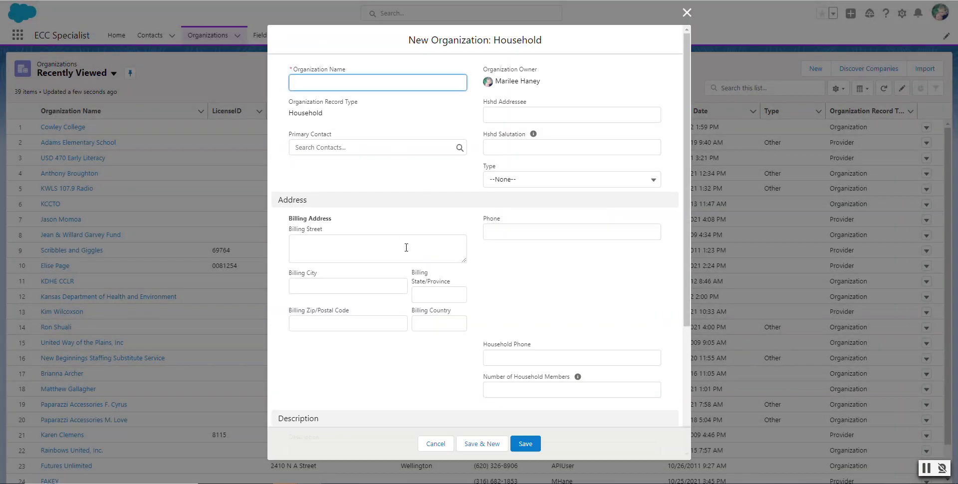
scroll(427, 261, down, 4)
scroll(427, 261, up, 4)
click(436, 443)
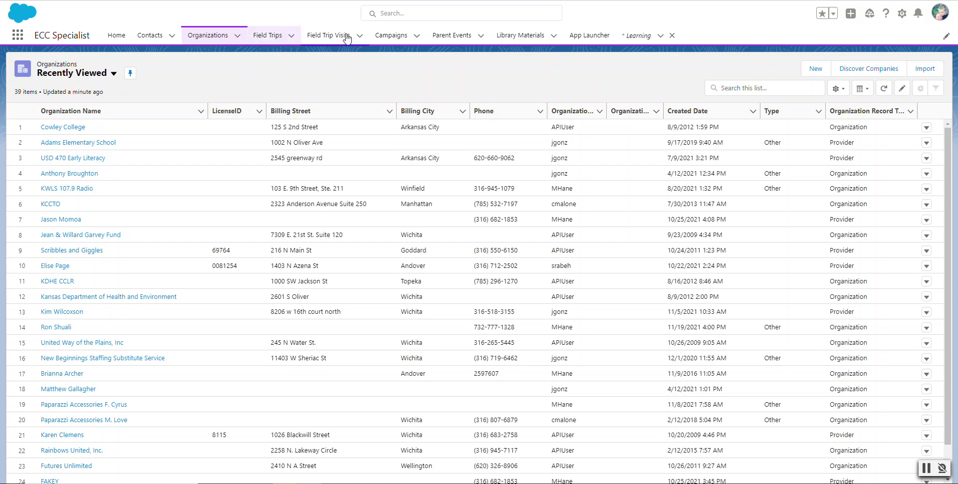
Open parent event PE-00095 and go through its first listed attendee, PEA-000834, to that attendee's contact record.
click(451, 34)
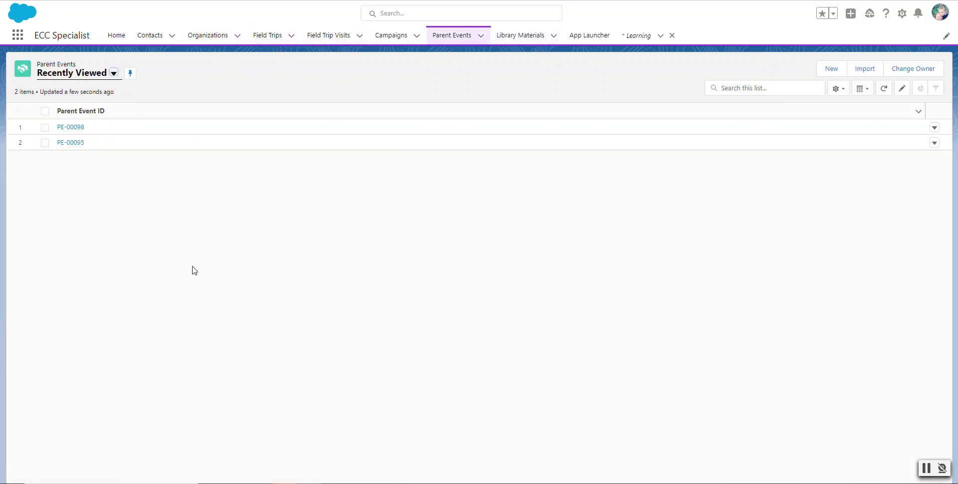
click(75, 142)
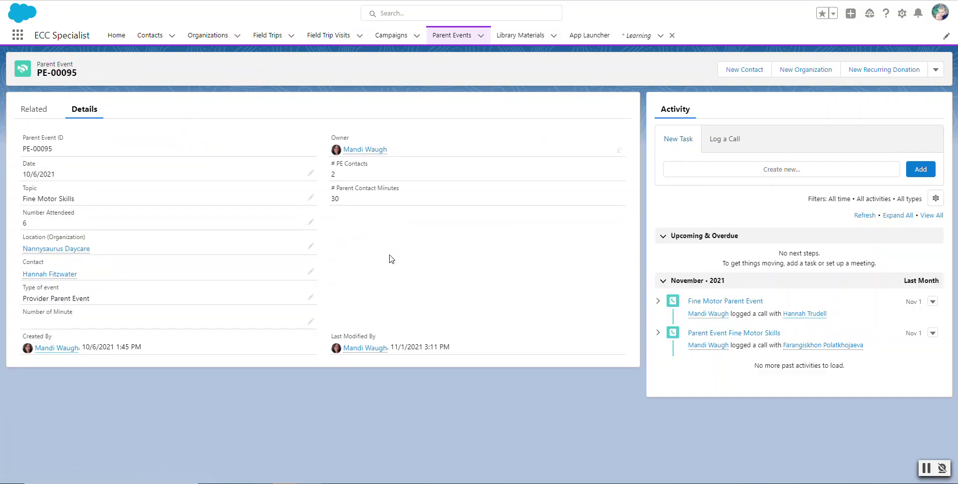
click(35, 111)
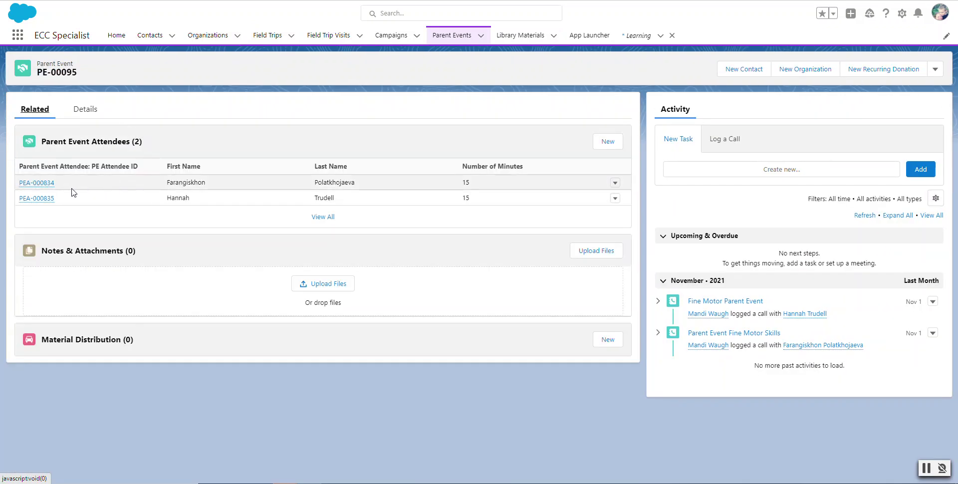
click(37, 183)
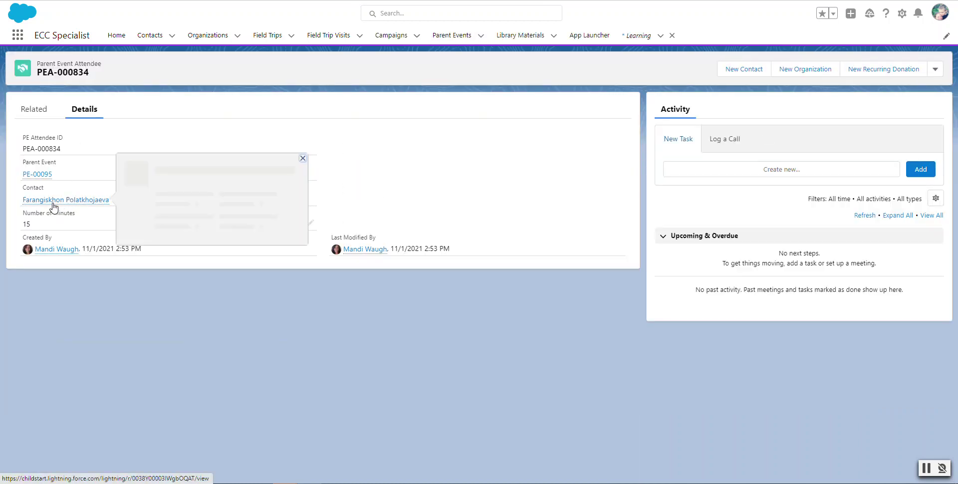
click(54, 200)
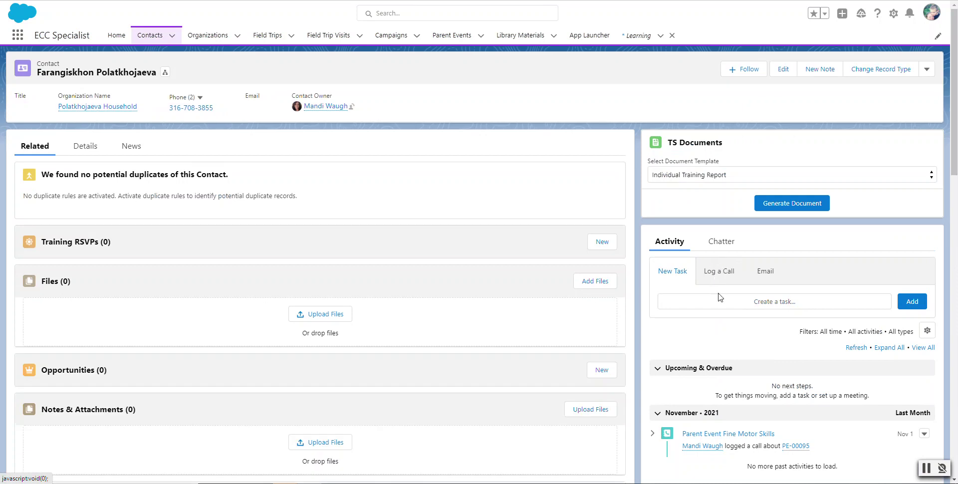
Start logging a call on the attendee's contact record and set its subject type to Parent Contact.
scroll(720, 298, down, 2)
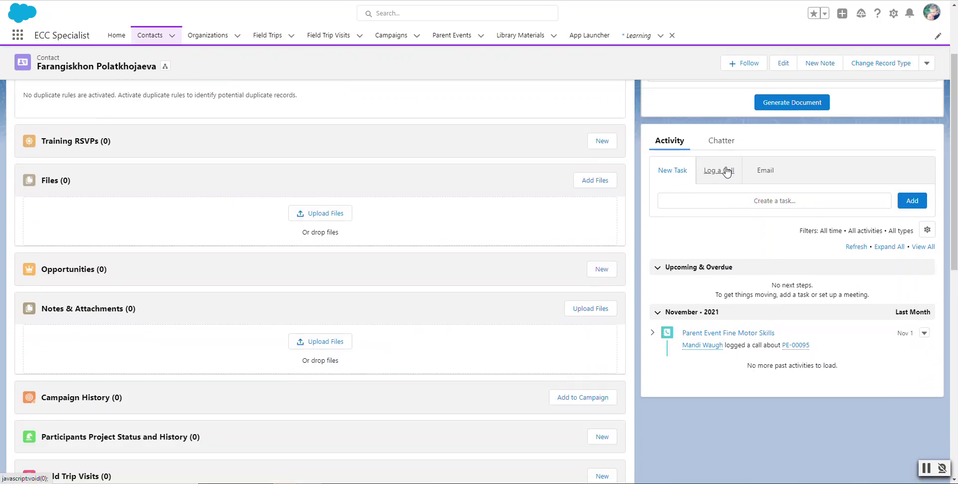
click(726, 171)
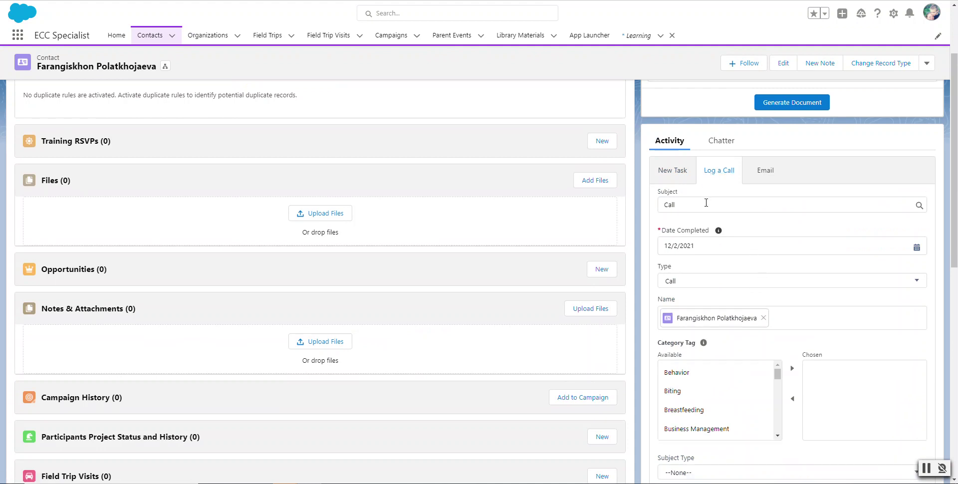
scroll(726, 280, down, 10)
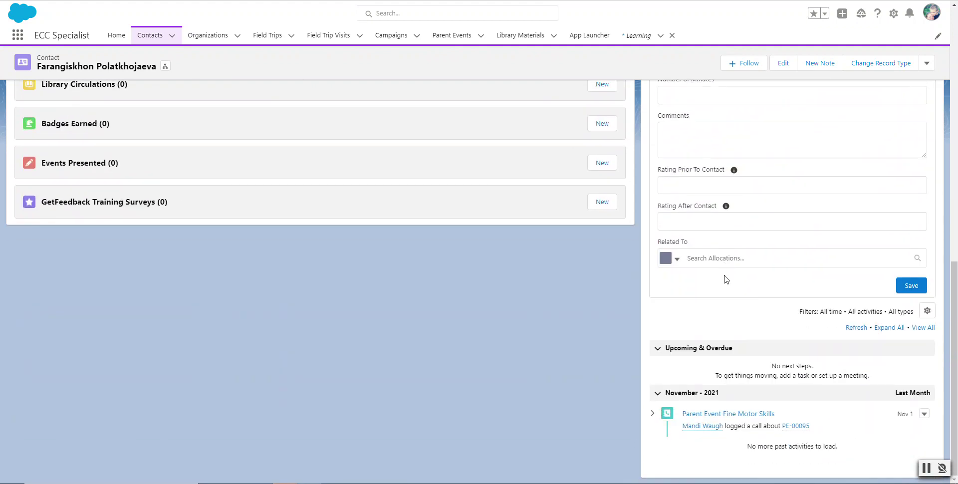
scroll(726, 280, up, 2)
scroll(734, 172, up, 1)
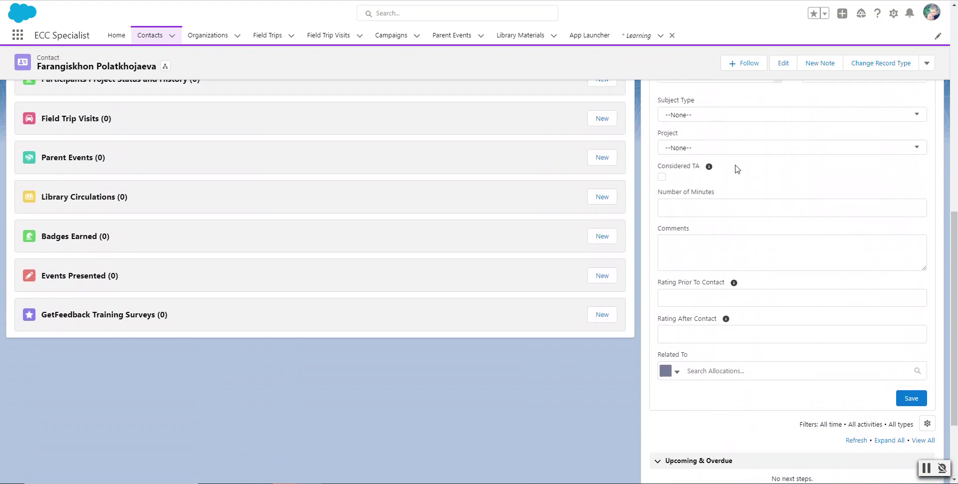
click(753, 153)
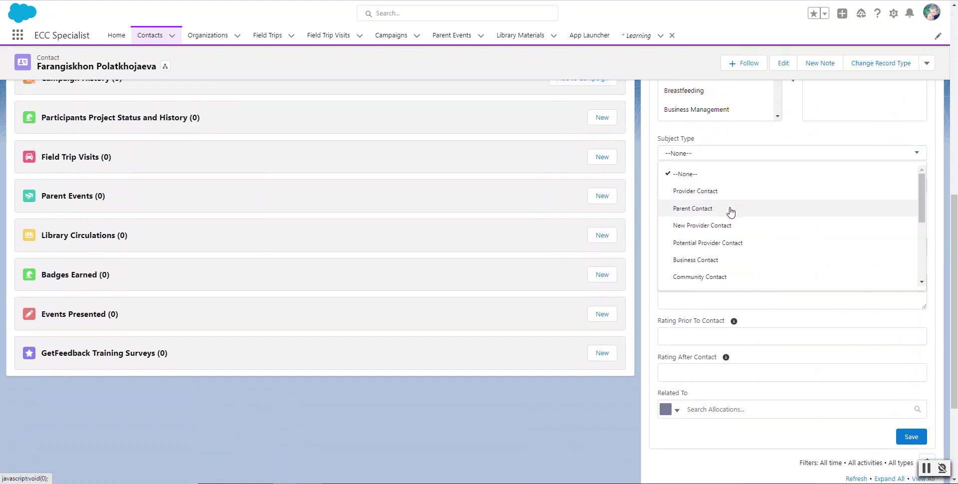
click(729, 209)
scroll(794, 281, up, 5)
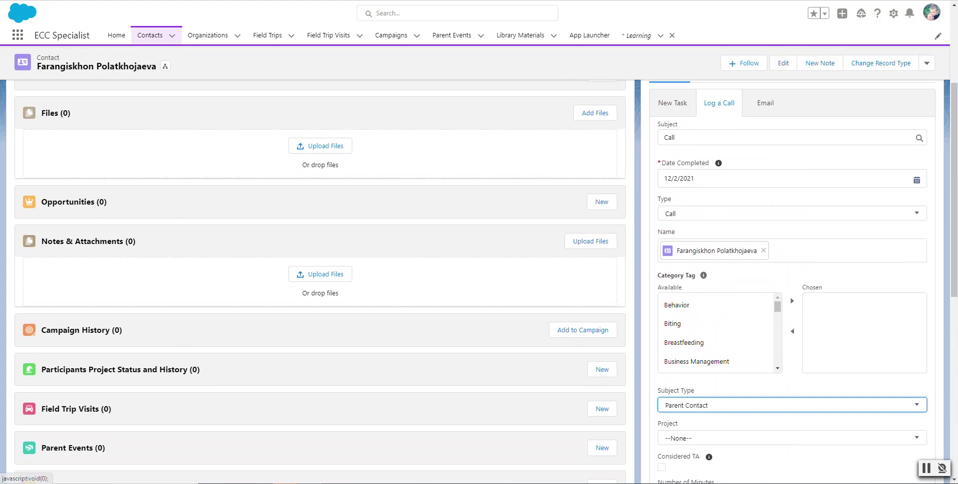
scroll(648, 255, up, 1)
scroll(648, 256, up, 3)
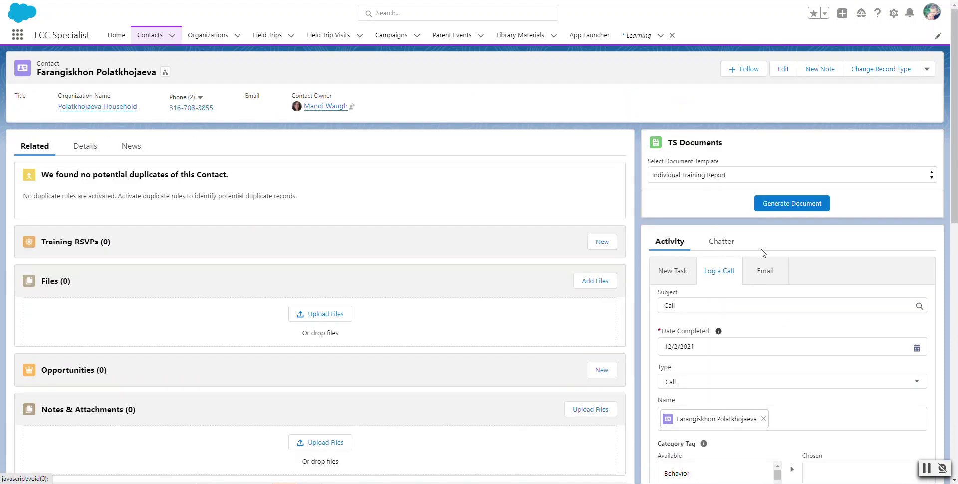